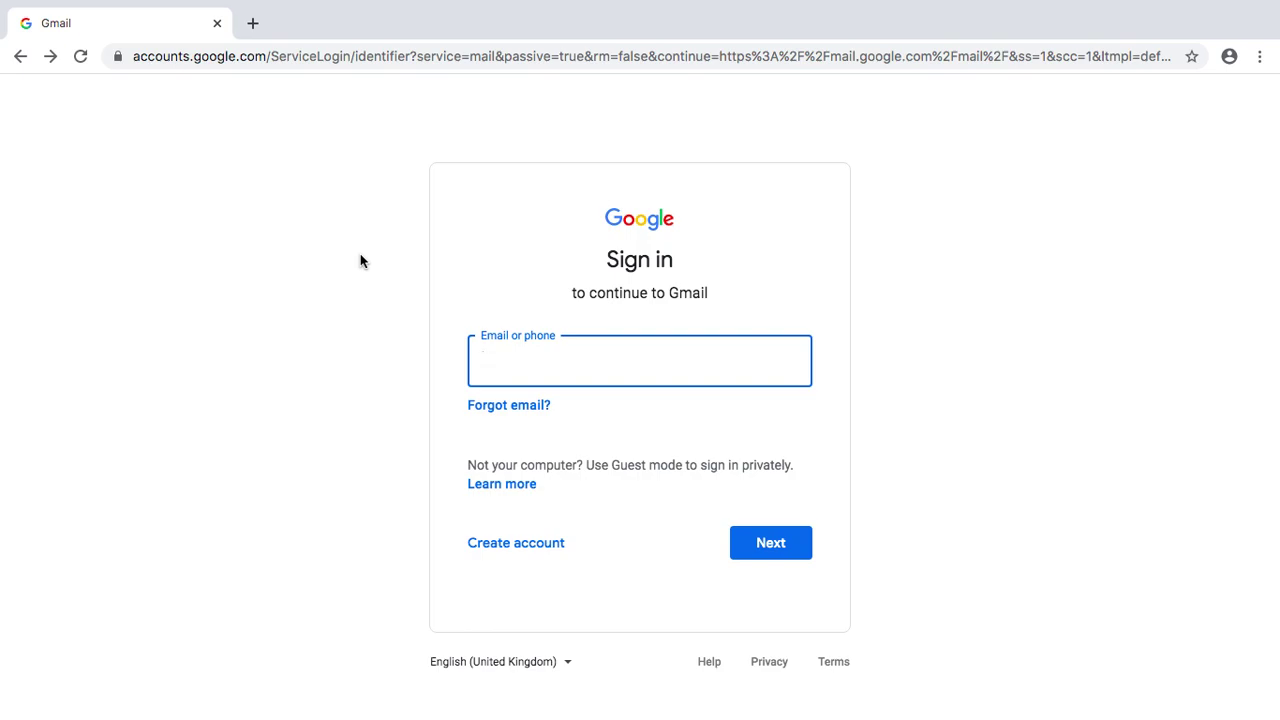
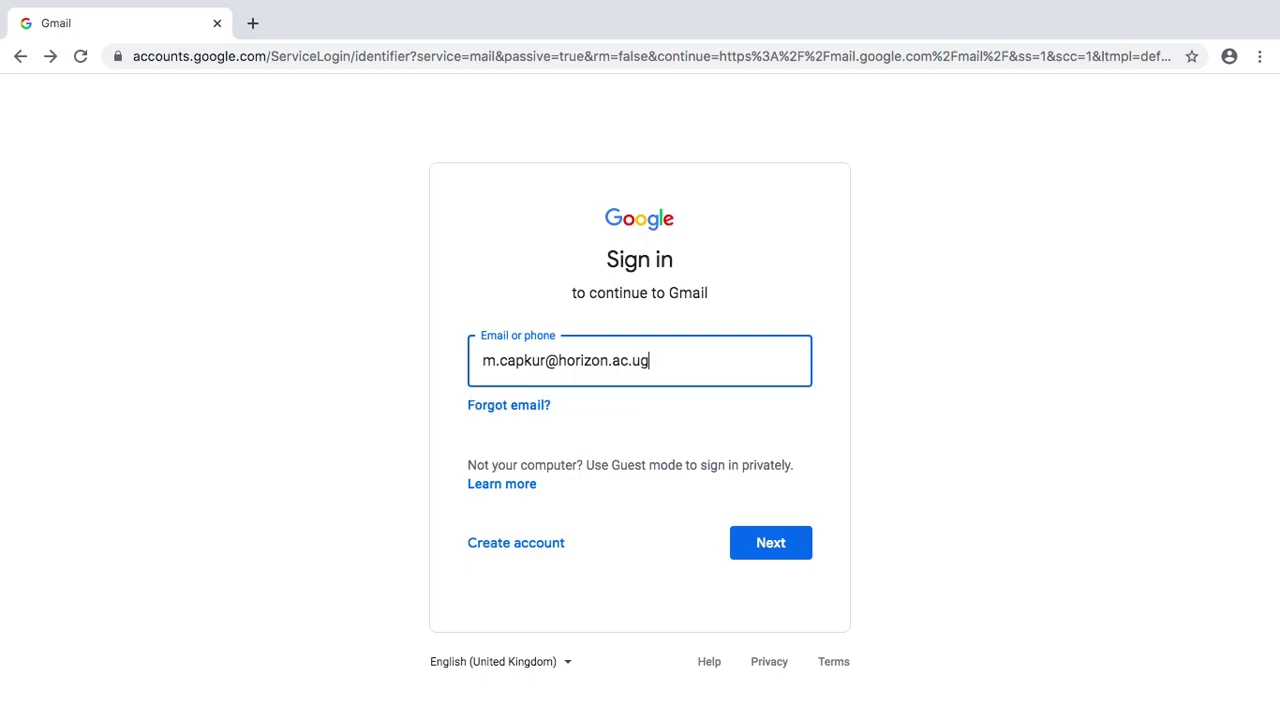
- Continue past the e-mail and enter the account password to sign in to Gmail
{"action": "left_click", "coordinate": [743, 545]}
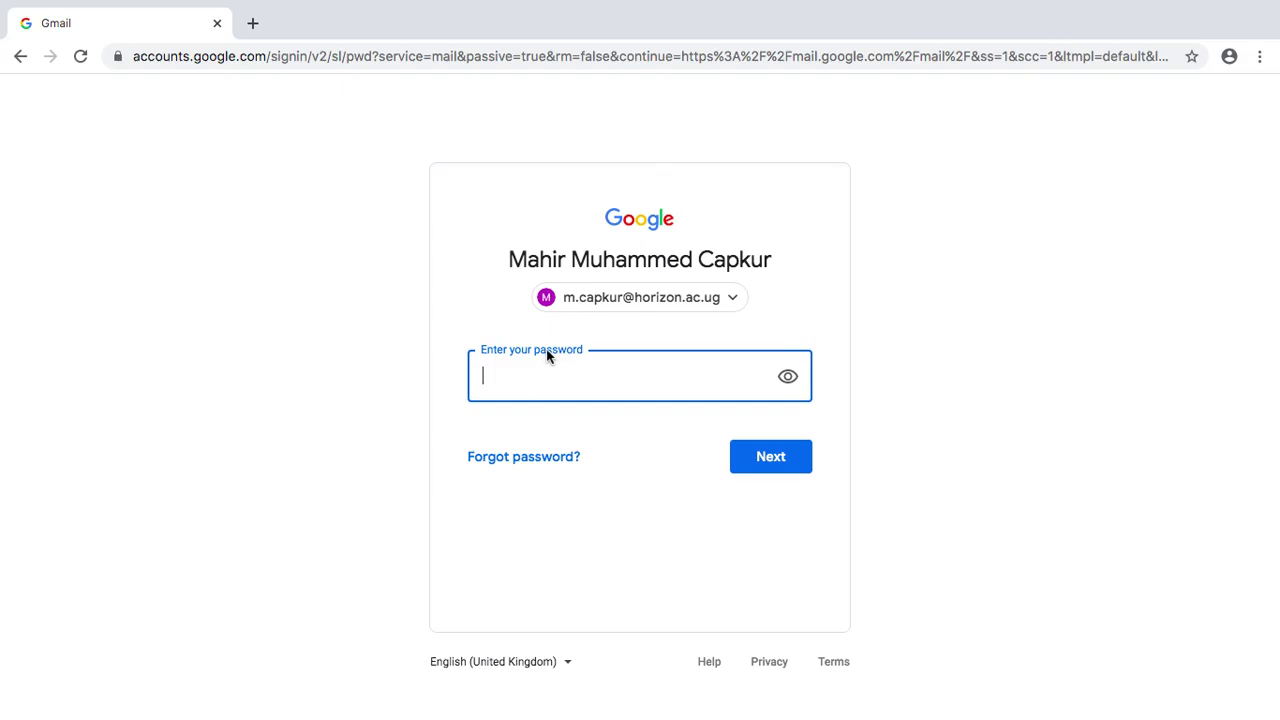
{"action": "type", "text": "•"}
{"action": "key", "text": "Return"}
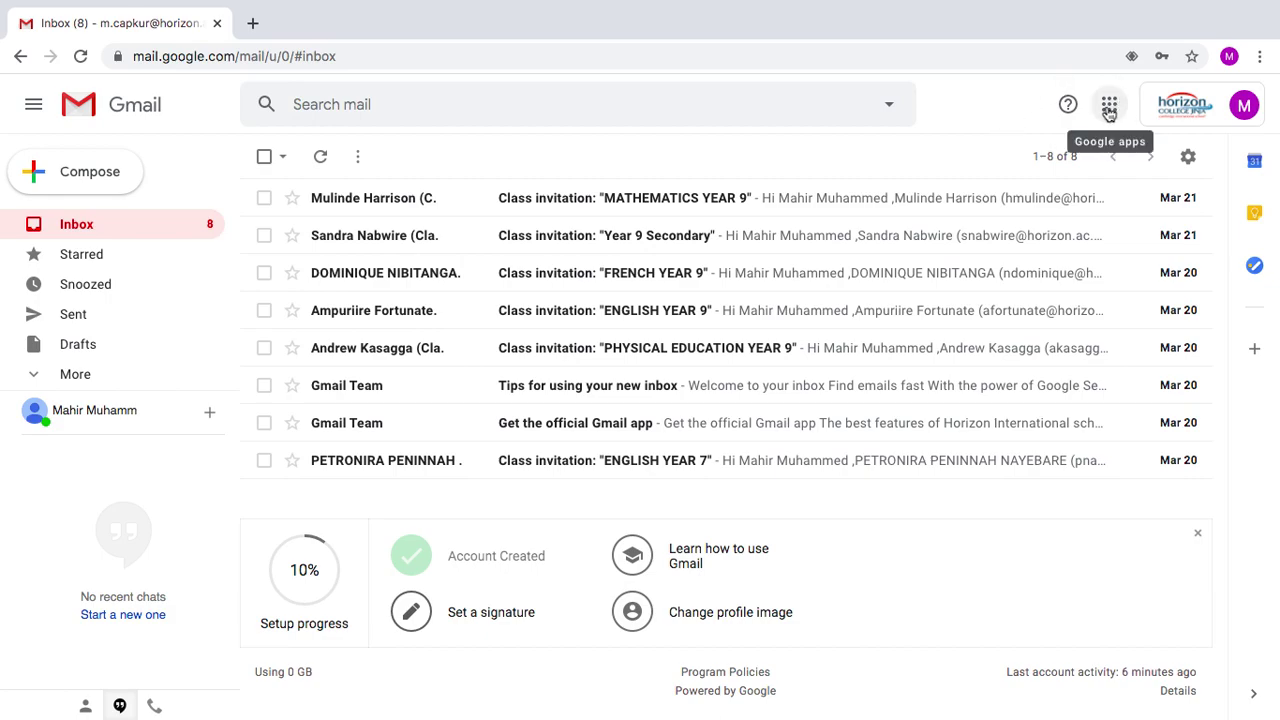
- Launch Google Classroom from the Google apps grid, then glance back at Gmail and return
{"action": "left_click", "coordinate": [1109, 112]}
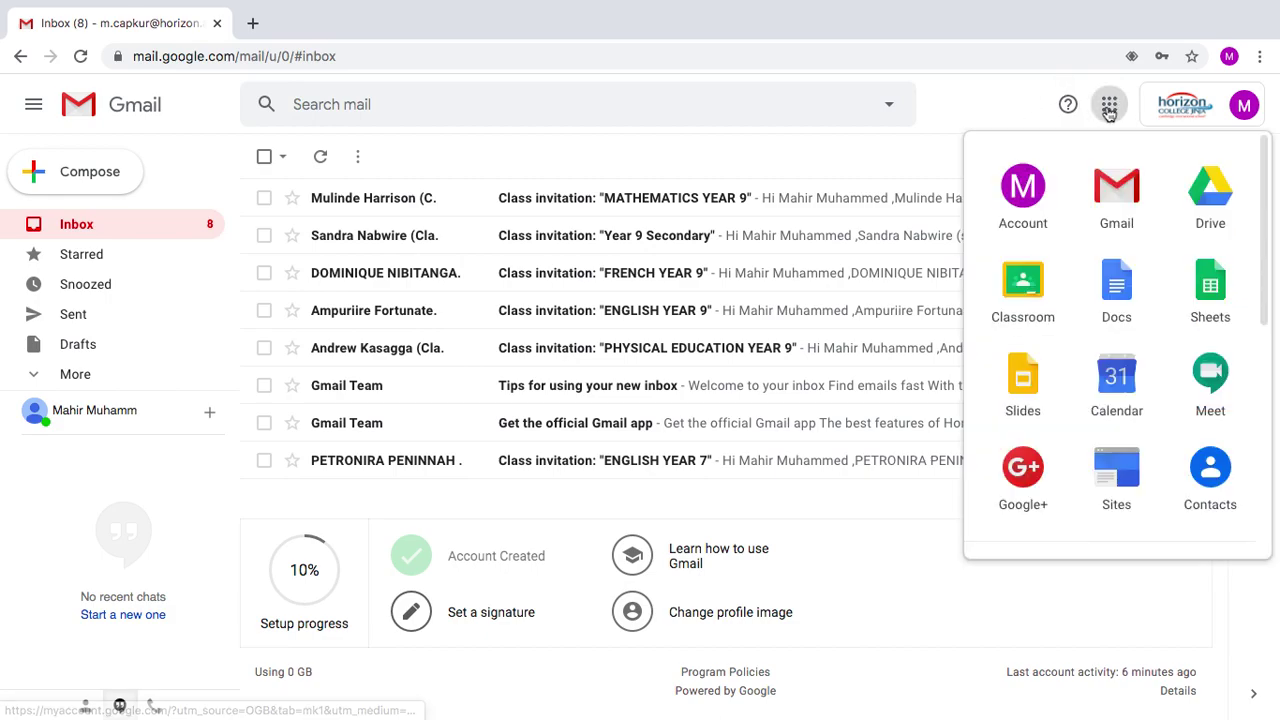
{"action": "left_click", "coordinate": [1025, 285]}
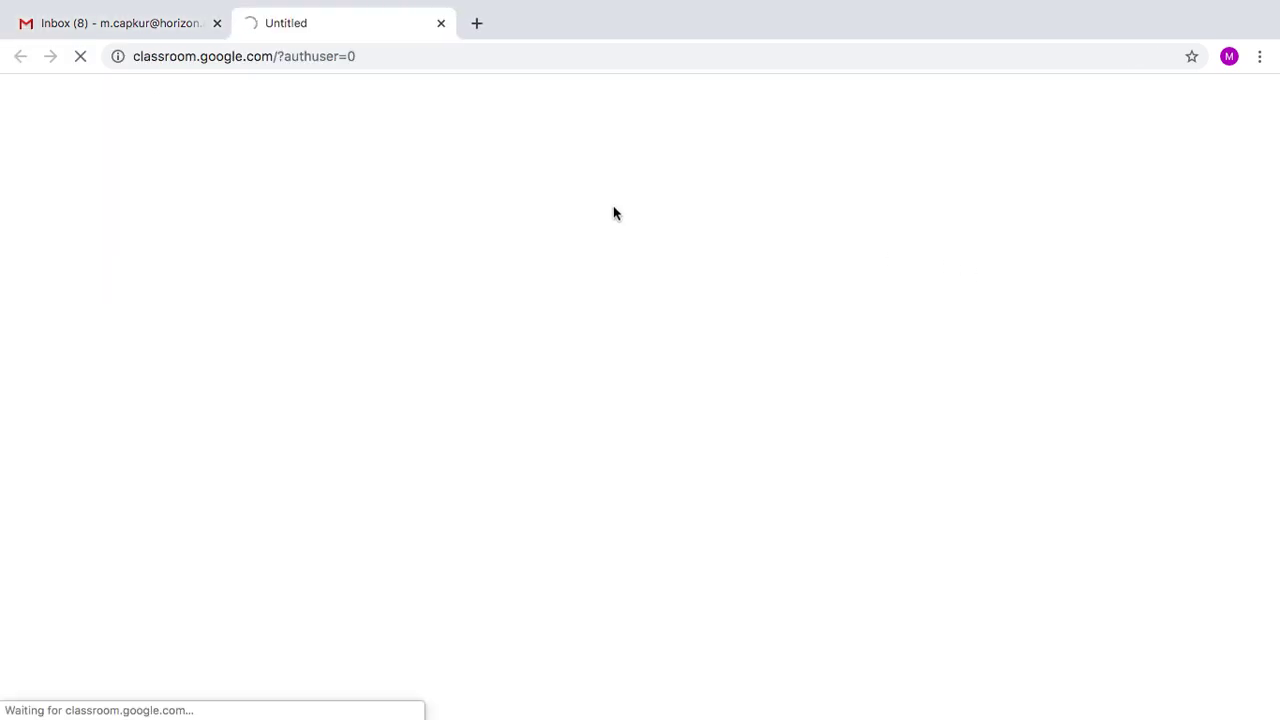
{"action": "left_click", "coordinate": [168, 30]}
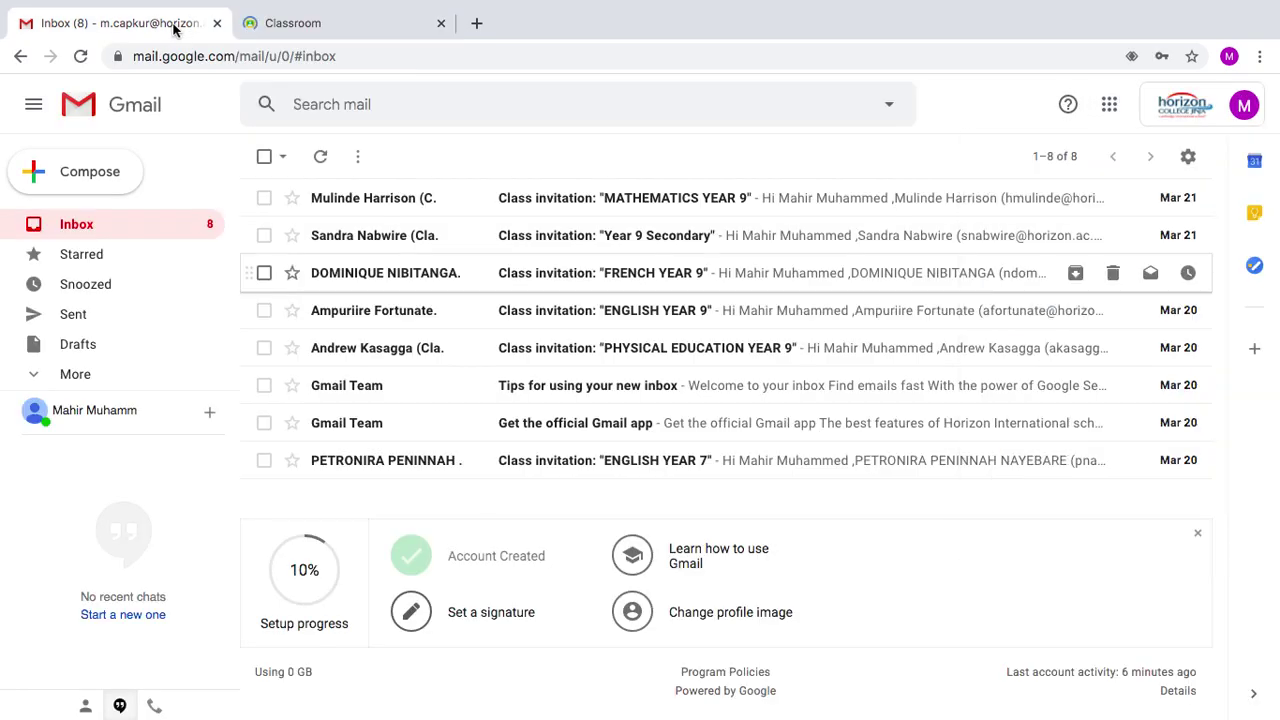
{"action": "left_click", "coordinate": [309, 32]}
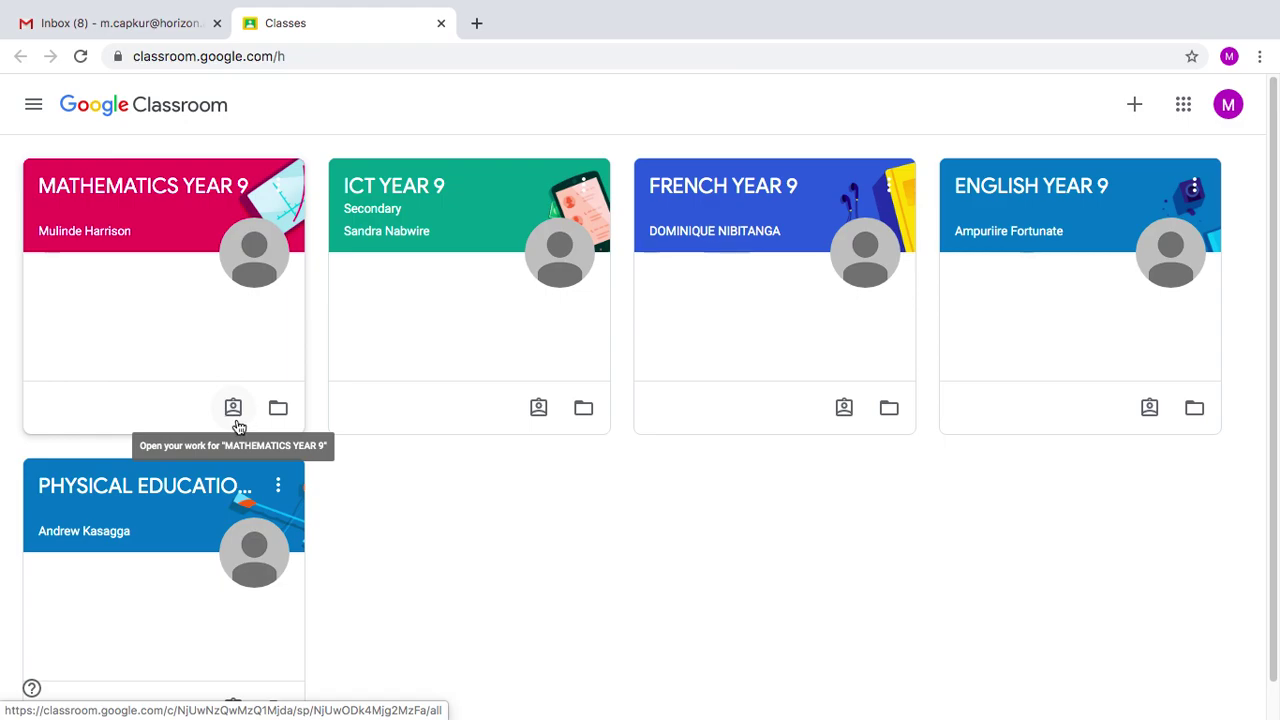
{"action": "left_click", "coordinate": [234, 409]}
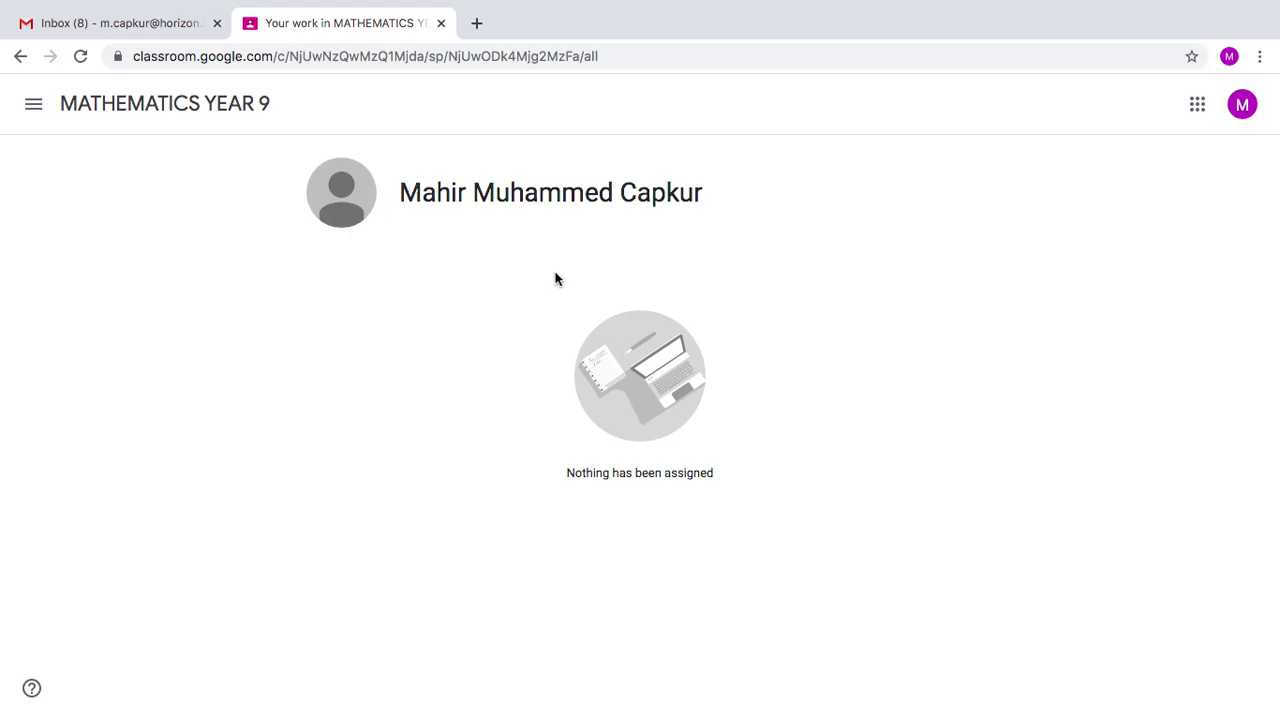
{"action": "left_click", "coordinate": [20, 58]}
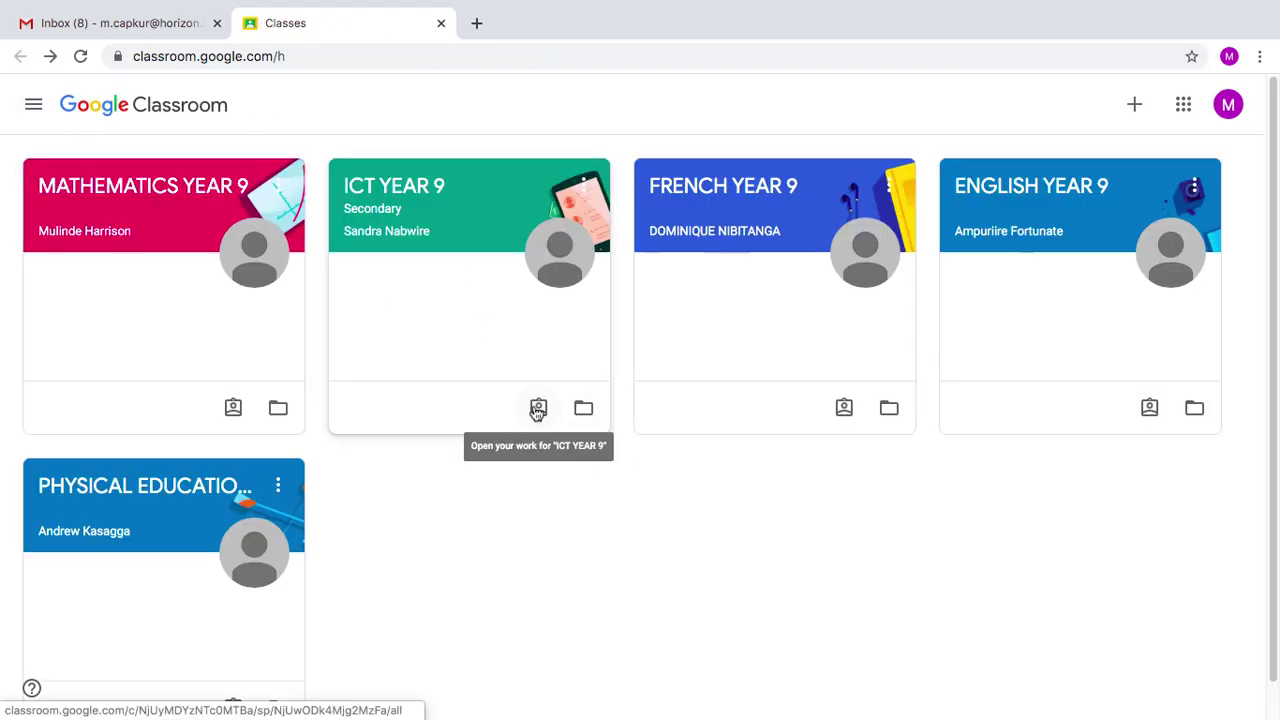
{"action": "left_click", "coordinate": [538, 408]}
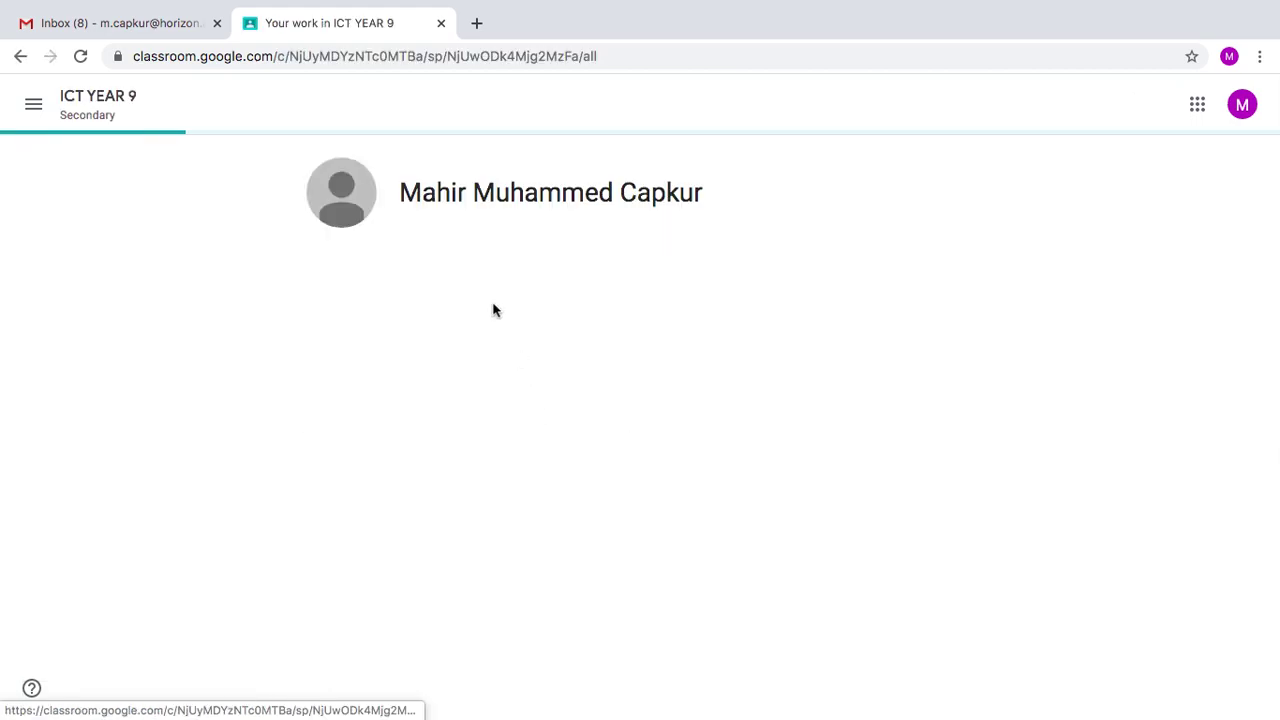
{"action": "left_click", "coordinate": [20, 60]}
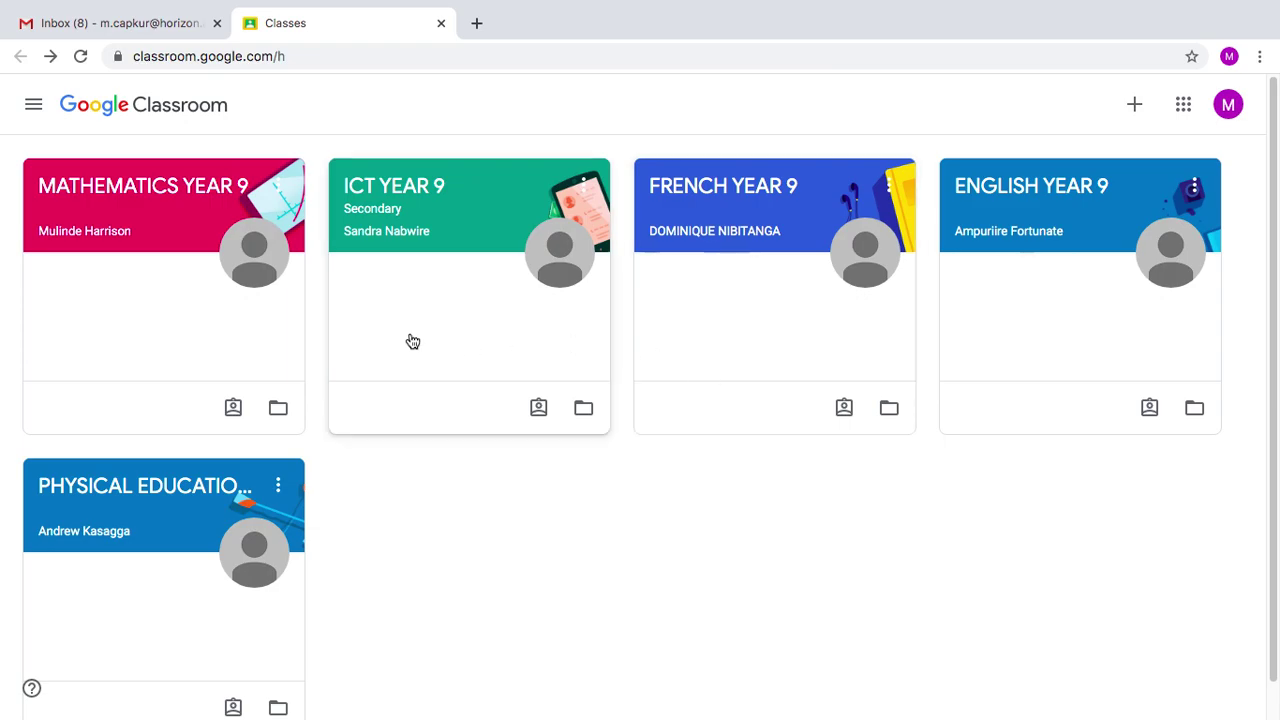
{"action": "left_click", "coordinate": [151, 312]}
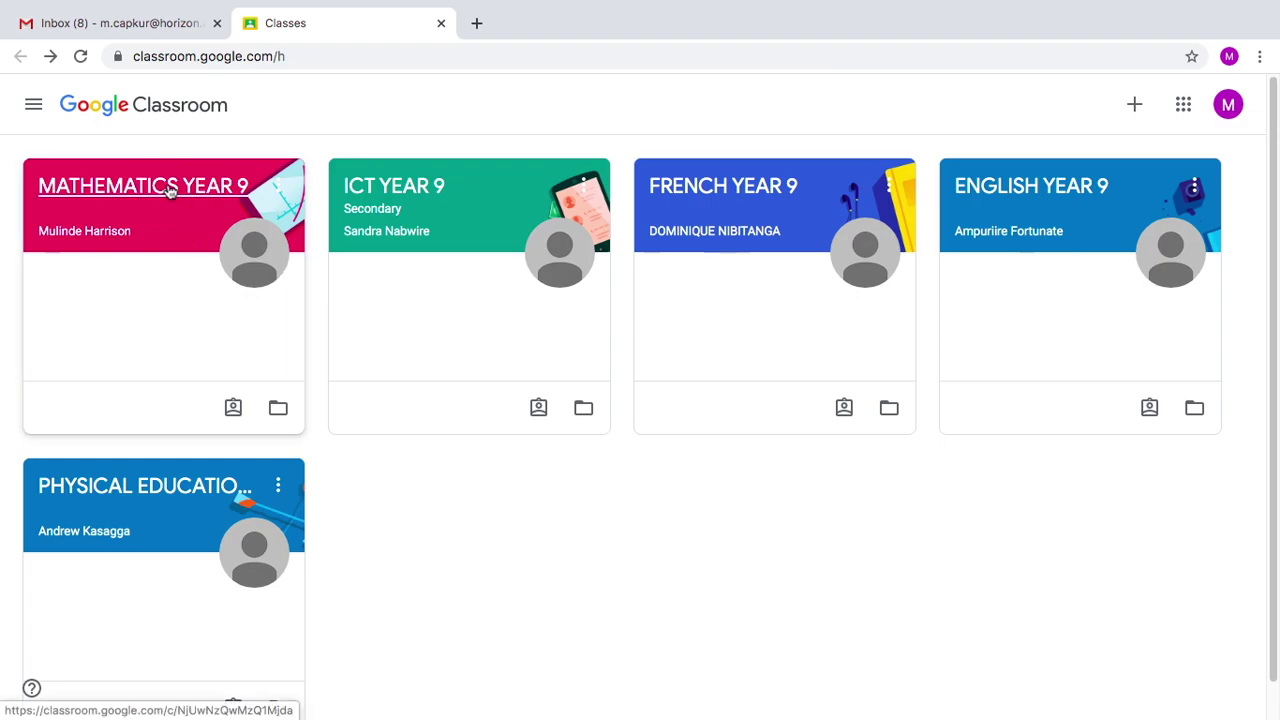
- Open MATHEMATICS YEAR 9 and view its Classwork page, dismissing the progress-tracking popup
{"action": "left_click", "coordinate": [171, 190]}
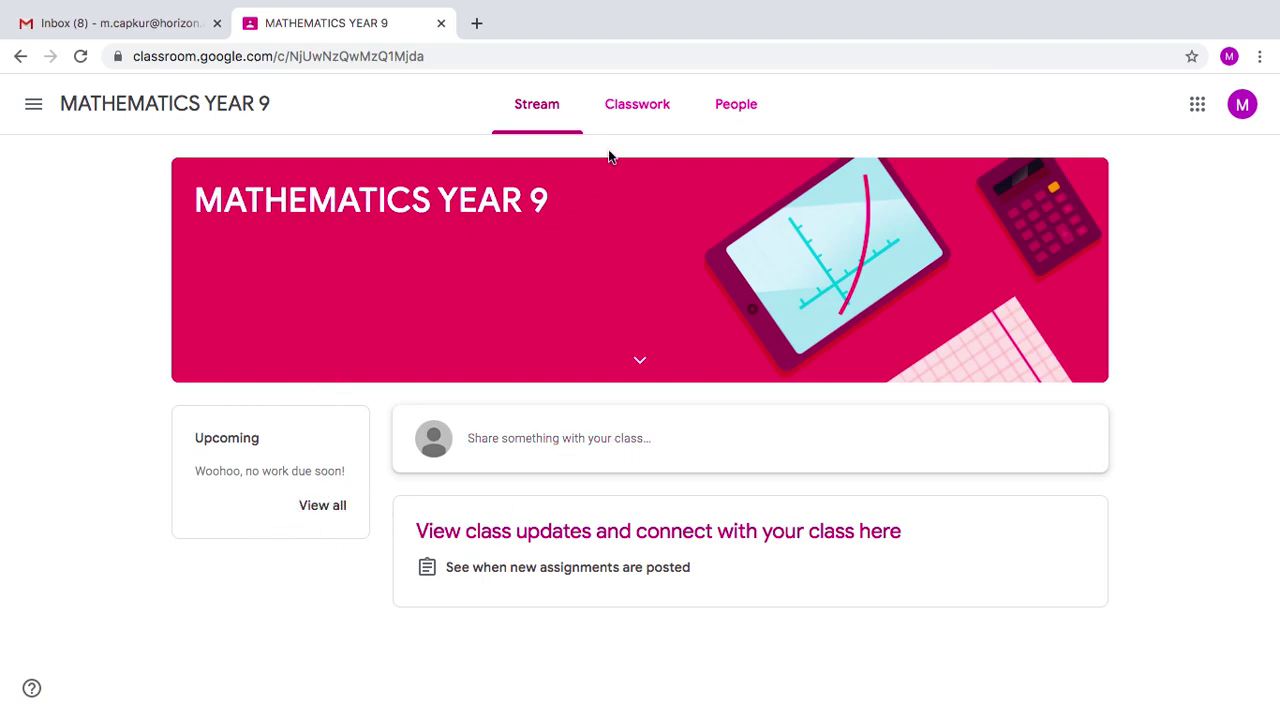
{"action": "left_click", "coordinate": [633, 119]}
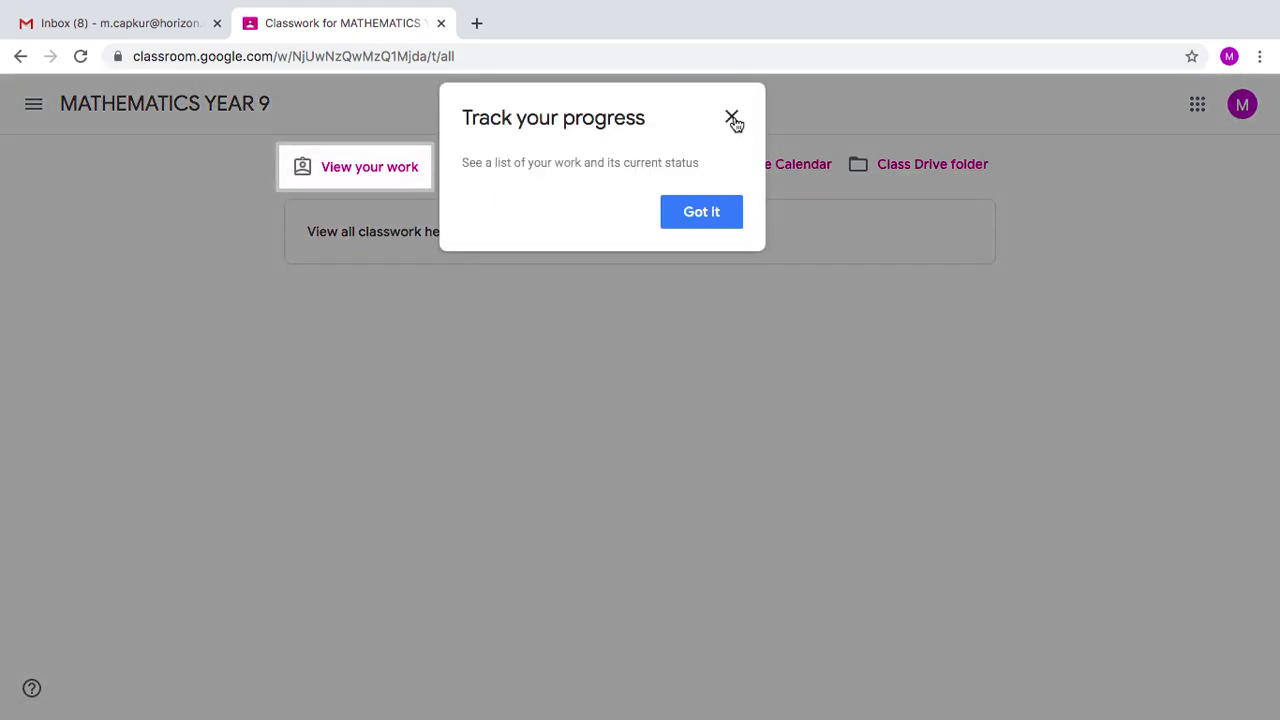
{"action": "left_click", "coordinate": [732, 118]}
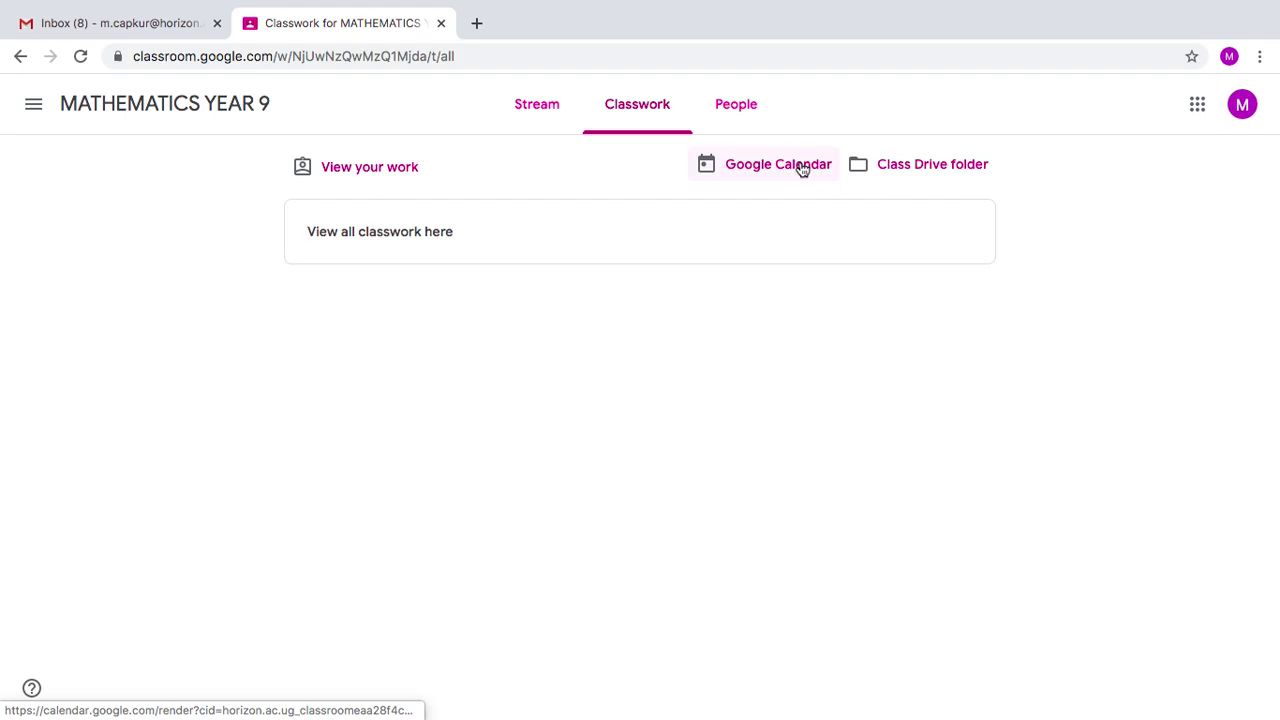
- Browse the class's People list of teachers and classmates, then go back to the Stream
{"action": "left_click", "coordinate": [725, 122]}
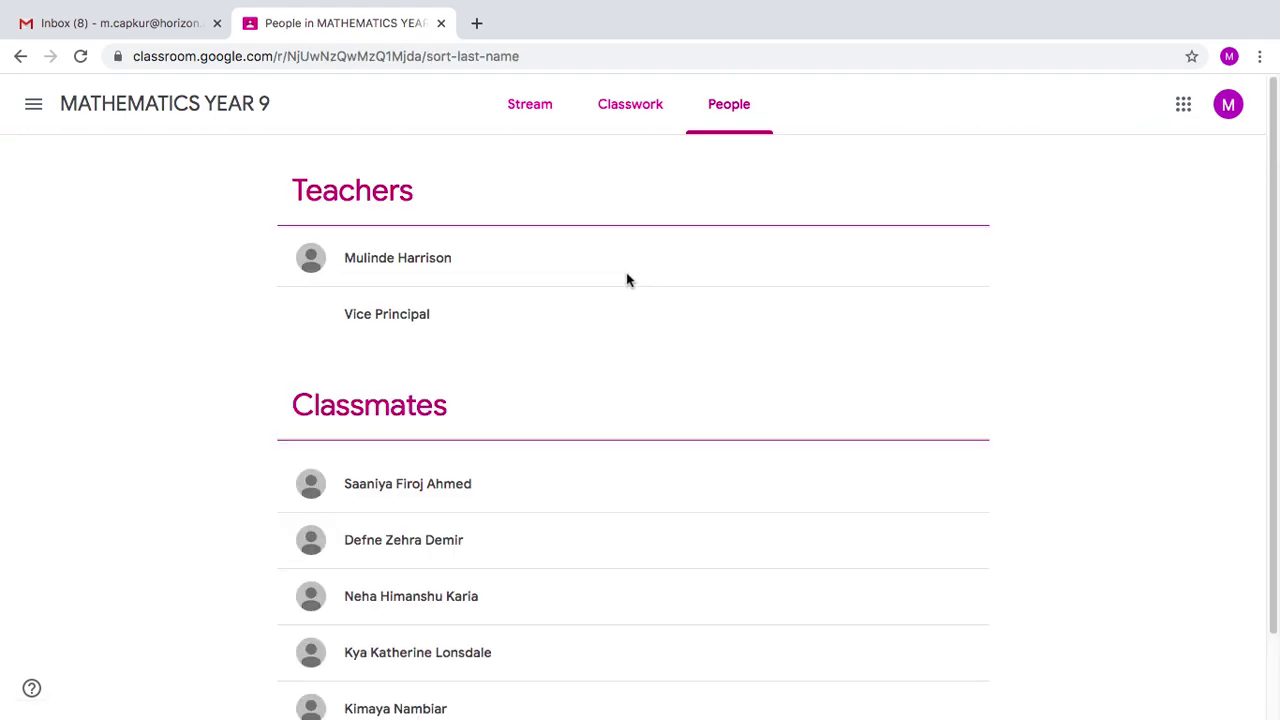
{"action": "scroll", "coordinate": [466, 454], "scroll_direction": "down", "scroll_amount": 1}
{"action": "scroll", "coordinate": [457, 500], "scroll_direction": "up", "scroll_amount": 1}
{"action": "scroll", "coordinate": [534, 500], "scroll_direction": "down", "scroll_amount": 1}
{"action": "left_click", "coordinate": [530, 104]}
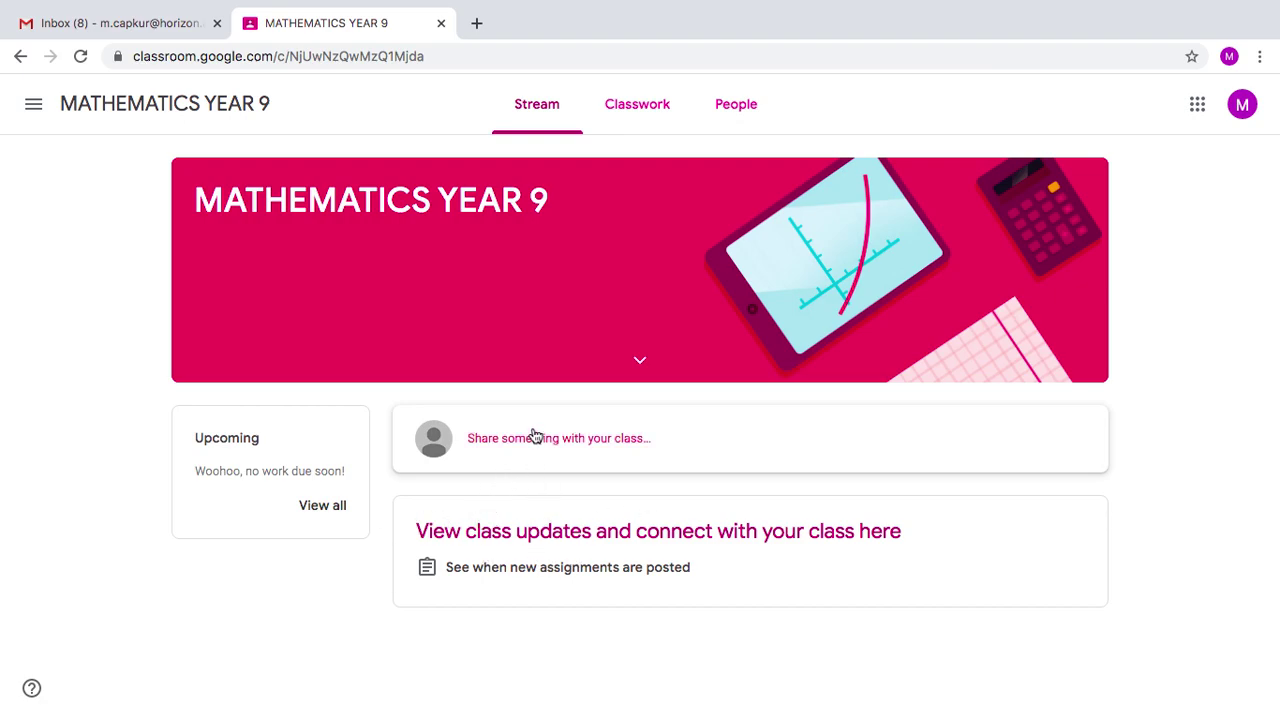
- Expand and collapse the class details, then start a class post reading 'xgsgsgs'
{"action": "left_click", "coordinate": [641, 363]}
{"action": "left_click", "coordinate": [641, 364]}
{"action": "left_click", "coordinate": [572, 447]}
{"action": "type", "text": "xgsgsgshjjjj`"}
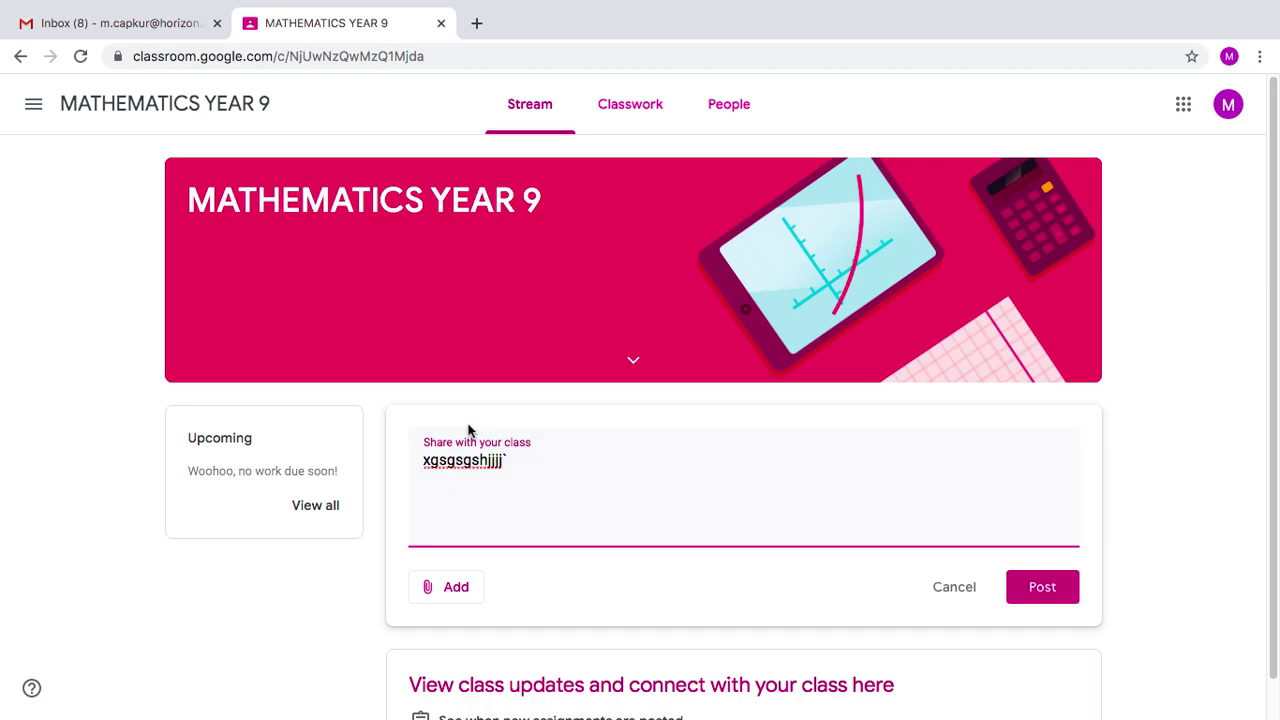
- Look at the post's Add attachment options and close them, leaving the draft unposted
{"action": "left_click", "coordinate": [426, 594]}
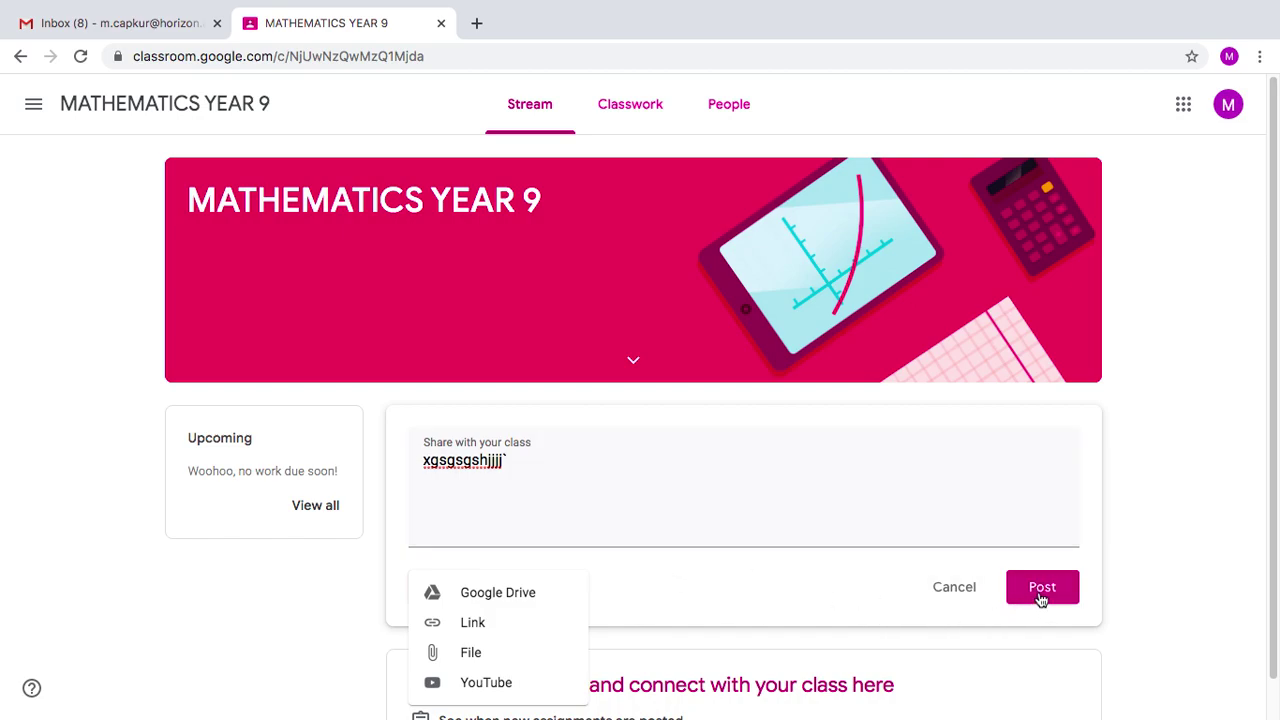
{"action": "left_click", "coordinate": [953, 594]}
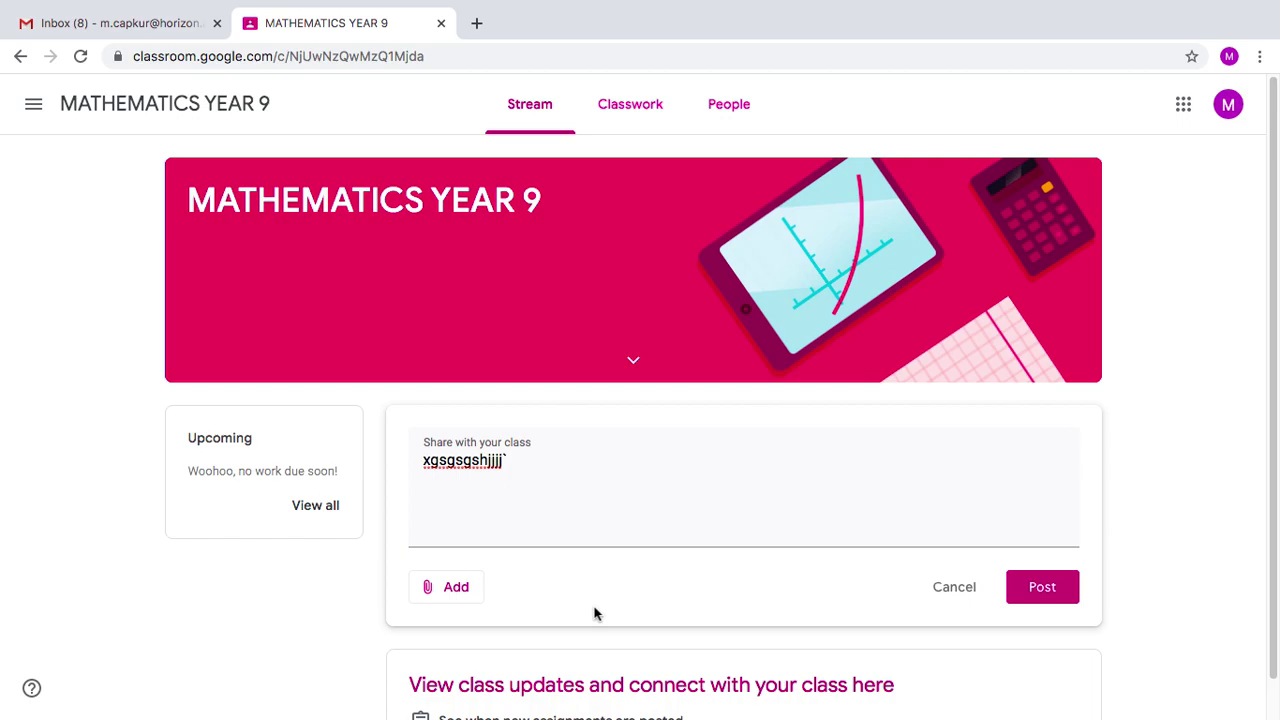
{"action": "scroll", "coordinate": [594, 608], "scroll_direction": "down", "scroll_amount": 1}
{"action": "scroll", "coordinate": [594, 580], "scroll_direction": "up", "scroll_amount": 1}
{"action": "scroll", "coordinate": [735, 320], "scroll_direction": "down", "scroll_amount": 1}
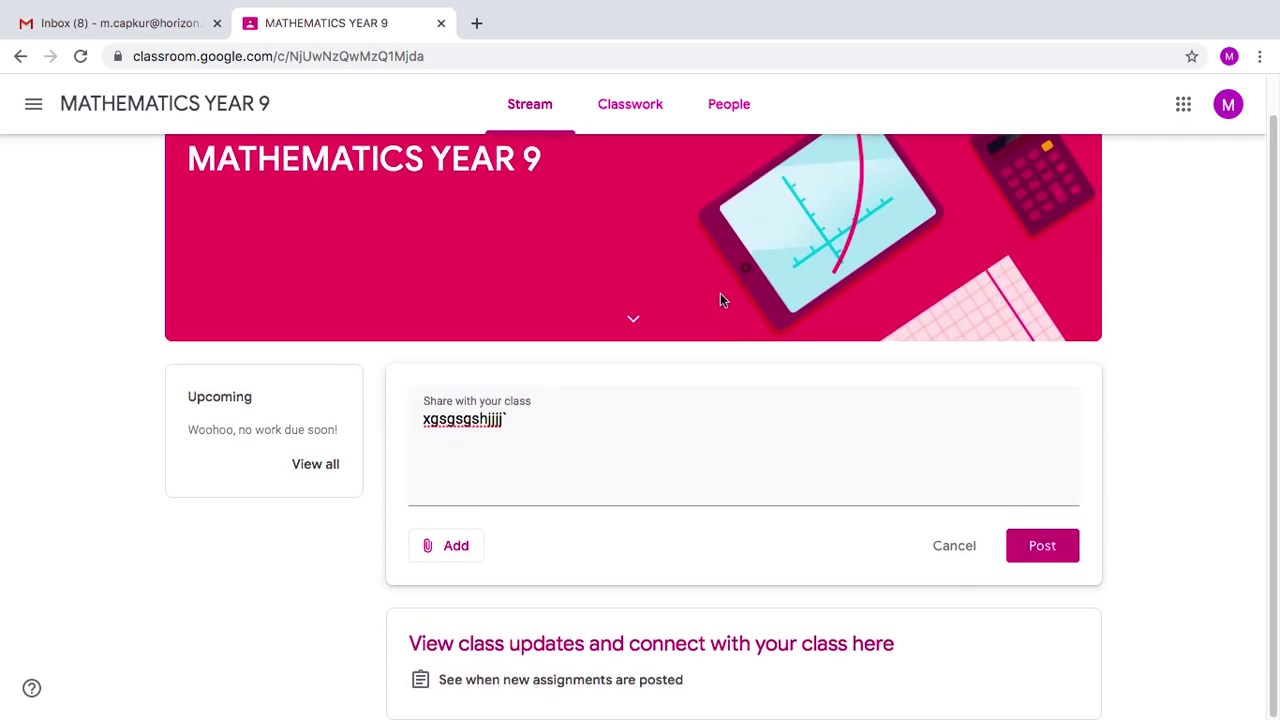